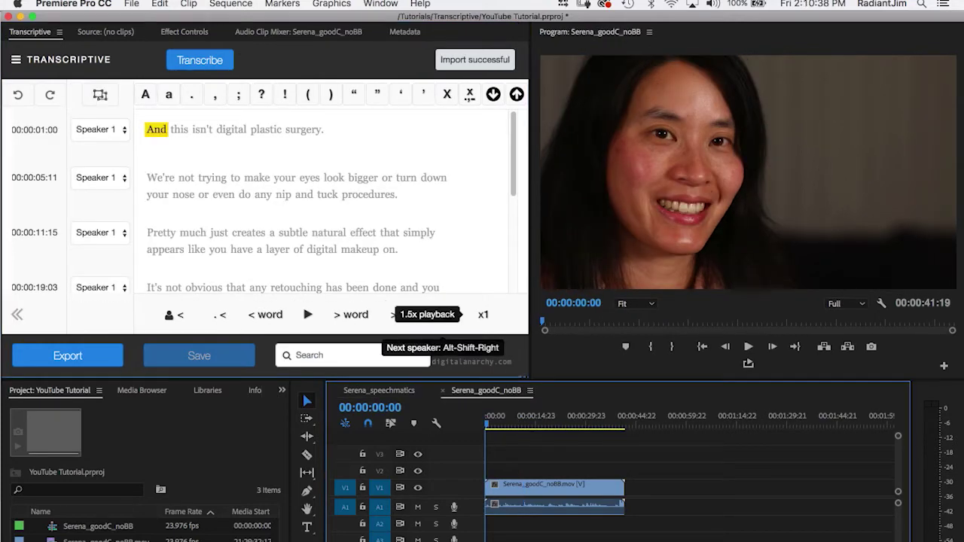
Step: Clear Transcriptive with New Transcript and move the playhead to about ten seconds
{"action": "left_click", "coordinate": [16, 59]}
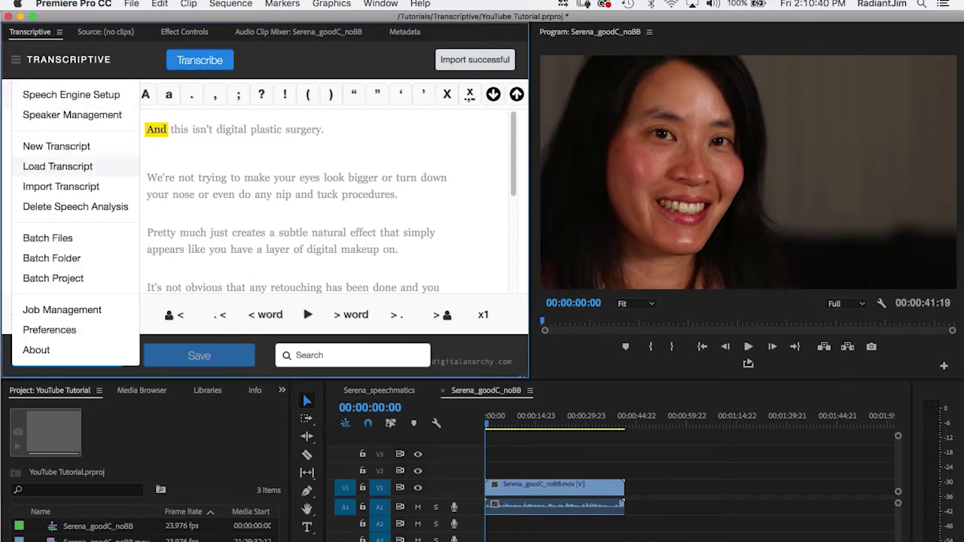
{"action": "left_click", "coordinate": [57, 167]}
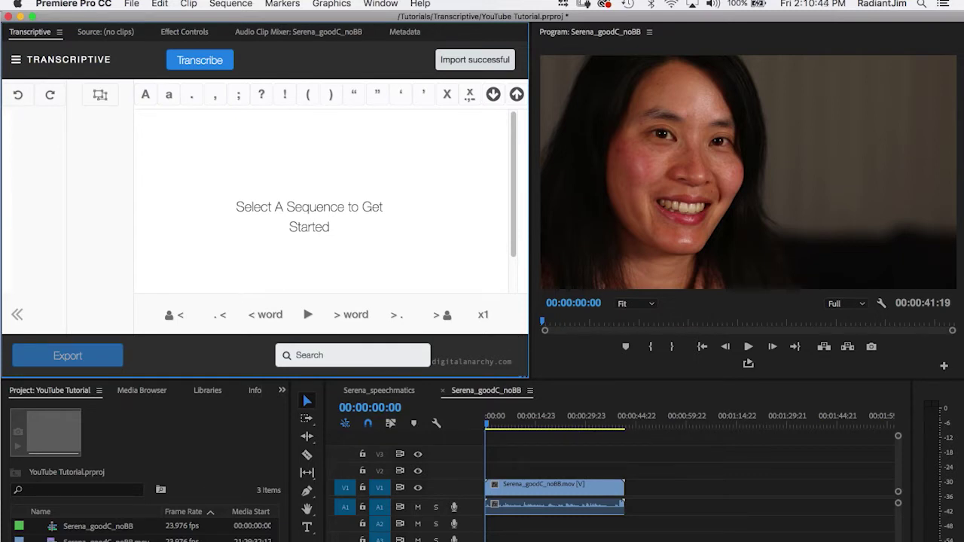
{"action": "left_click", "coordinate": [521, 416]}
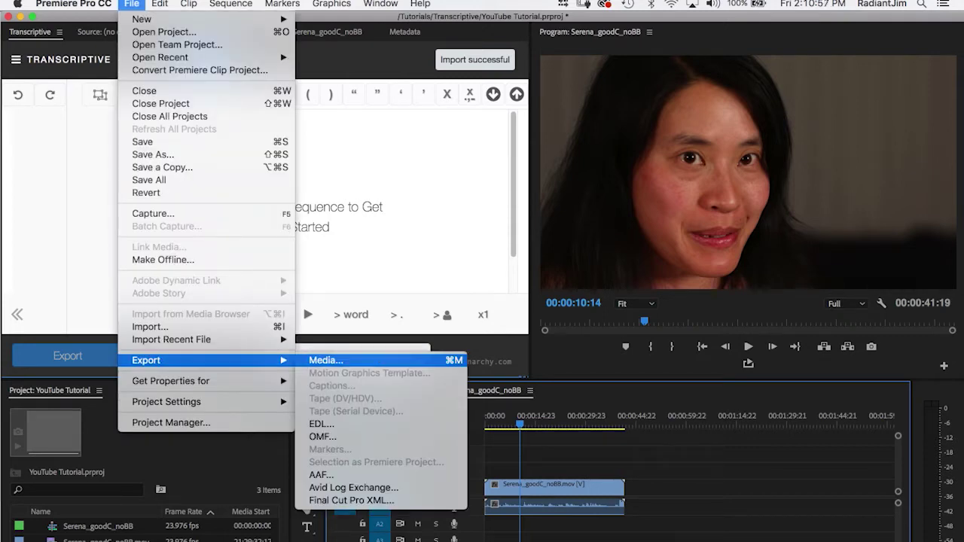
Step: Export YT-upload.mov as 640x480 H.264 QuickTime, with Import into project unchecked
{"action": "key", "text": "Return"}
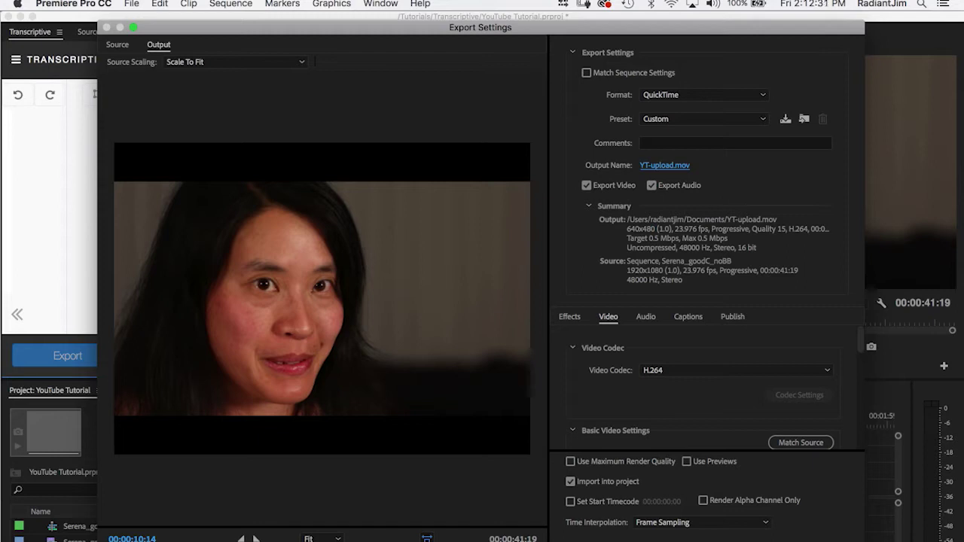
{"action": "scroll", "coordinate": [708, 384], "scroll_direction": "down", "scroll_amount": 5}
{"action": "scroll", "coordinate": [708, 384], "scroll_direction": "up", "scroll_amount": 2}
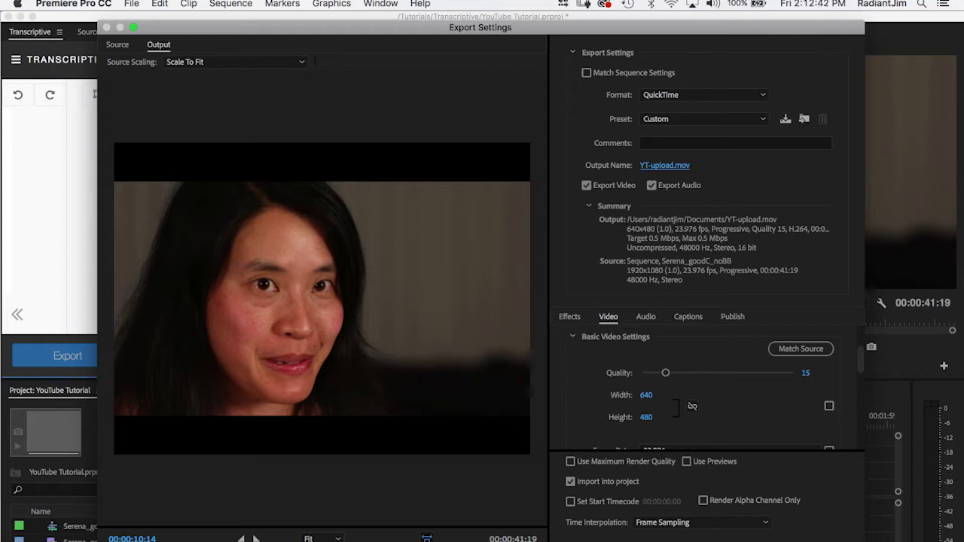
{"action": "scroll", "coordinate": [707, 384], "scroll_direction": "down", "scroll_amount": 5}
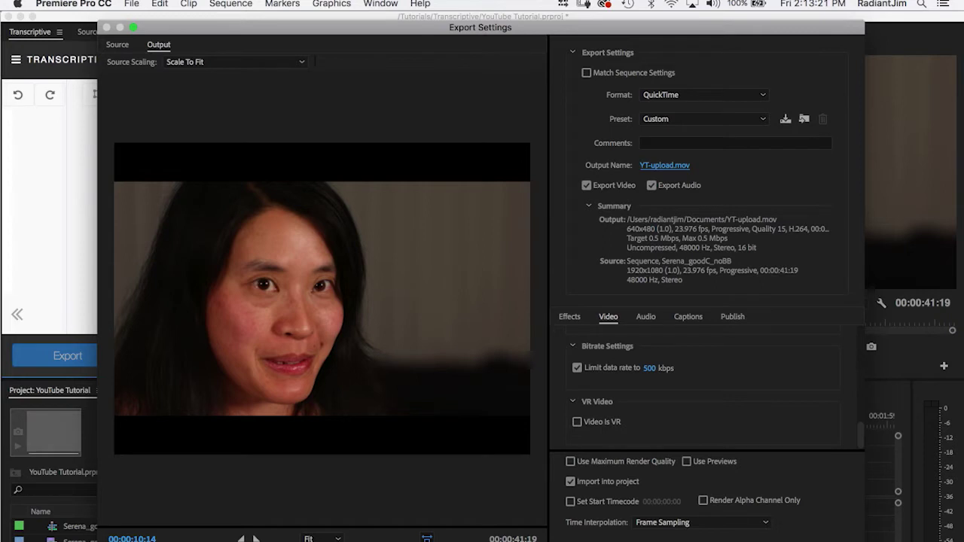
{"action": "left_click", "coordinate": [645, 317]}
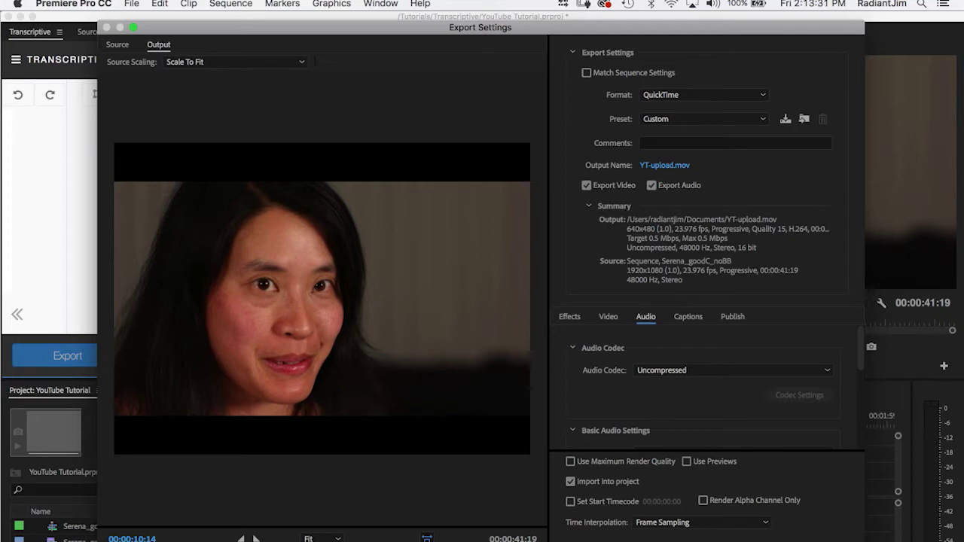
{"action": "left_click", "coordinate": [608, 317]}
{"action": "left_click", "coordinate": [645, 316]}
{"action": "left_click", "coordinate": [570, 481]}
{"action": "key", "text": "Return"}
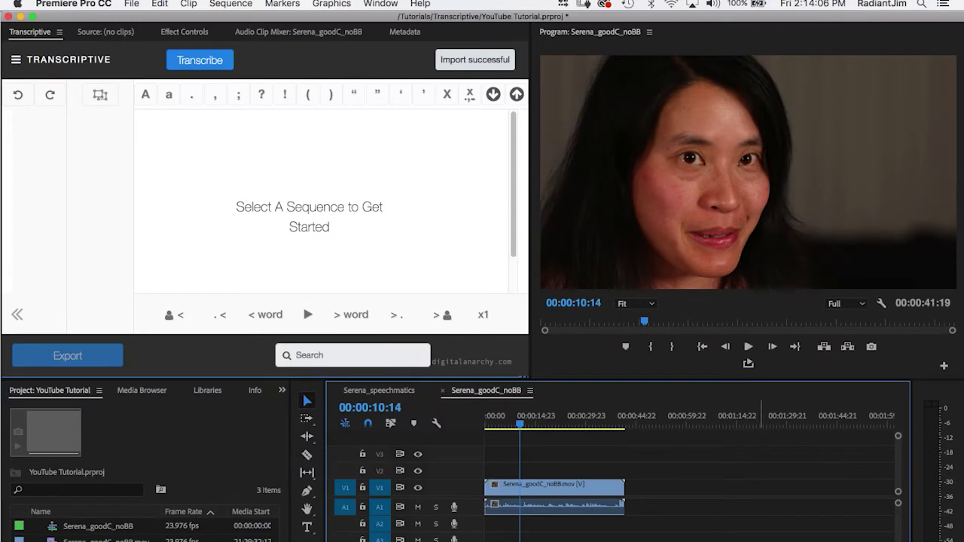
Step: Switch to Chrome and upload YT-upload.mov from Documents to YouTube
{"action": "key", "text": "super+Tab"}
{"action": "key", "text": "super+Tab"}
{"action": "key", "text": "super+Tab"}
{"action": "key", "text": "super+Tab"}
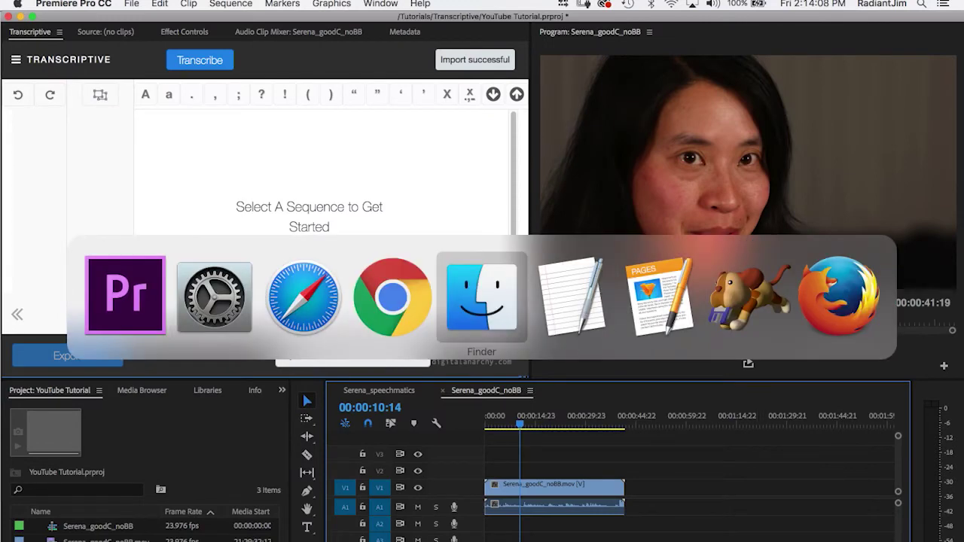
{"action": "key", "text": "super+shift+Tab"}
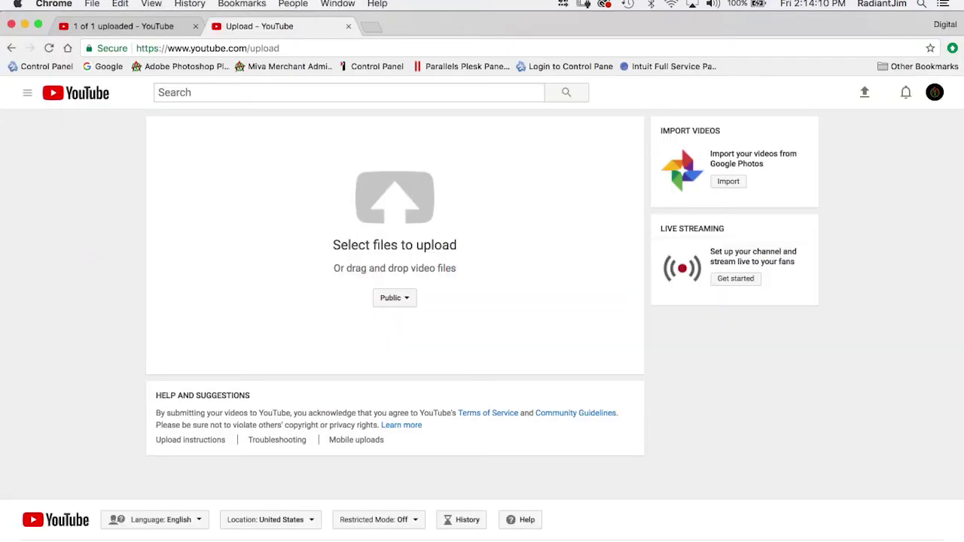
{"action": "left_click", "coordinate": [395, 198]}
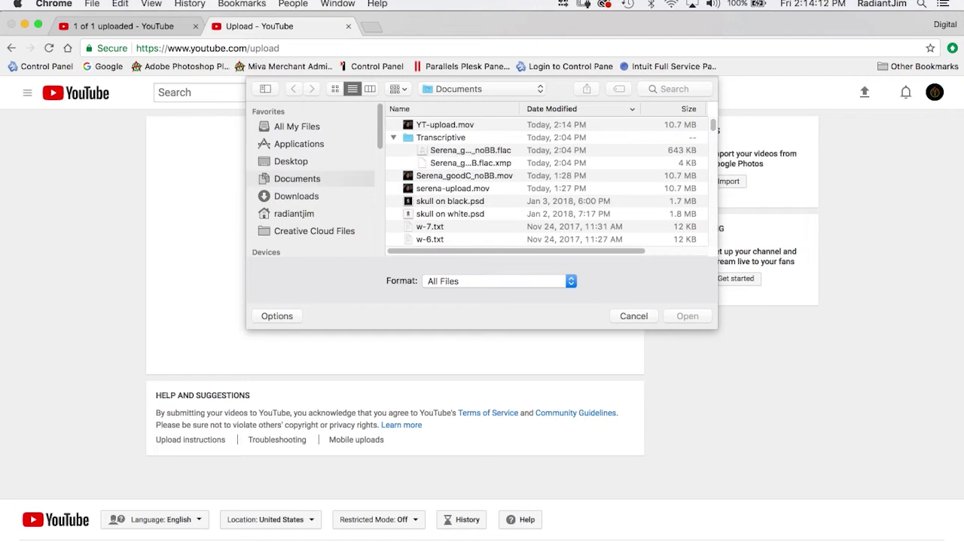
{"action": "key", "text": "Down"}
{"action": "key", "text": "Return"}
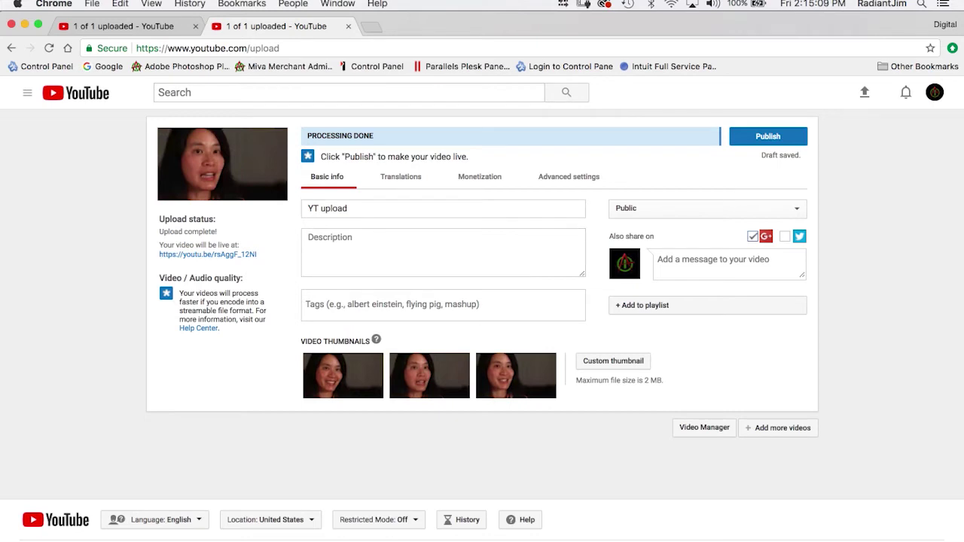
{"action": "left_click", "coordinate": [704, 427]}
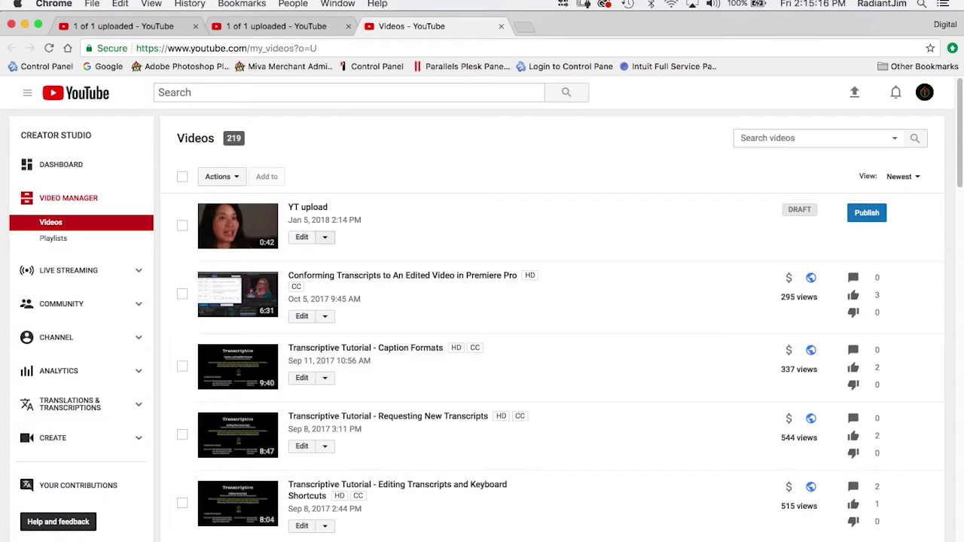
Step: Open Subtitles/CC for the YT upload video and select English (Automatic)
{"action": "left_click", "coordinate": [324, 237]}
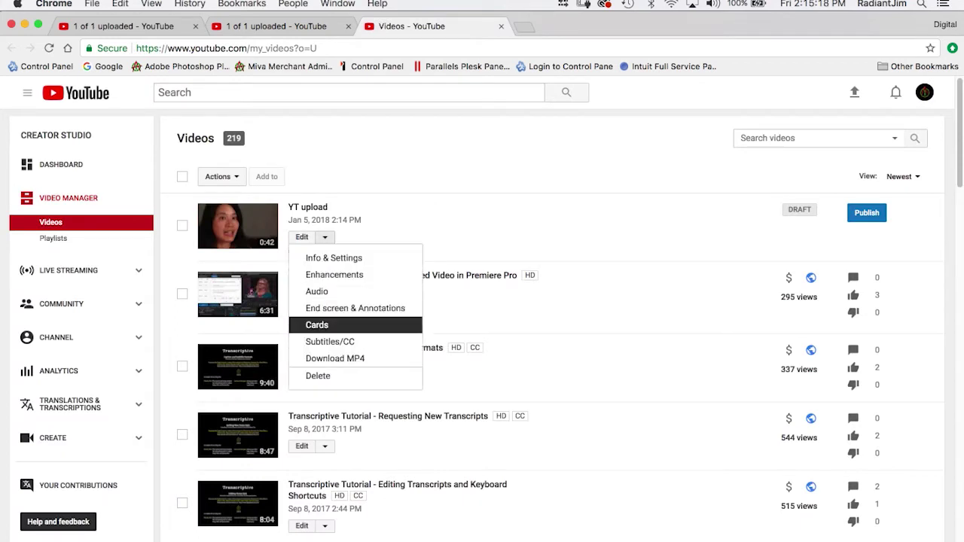
{"action": "left_click", "coordinate": [330, 341]}
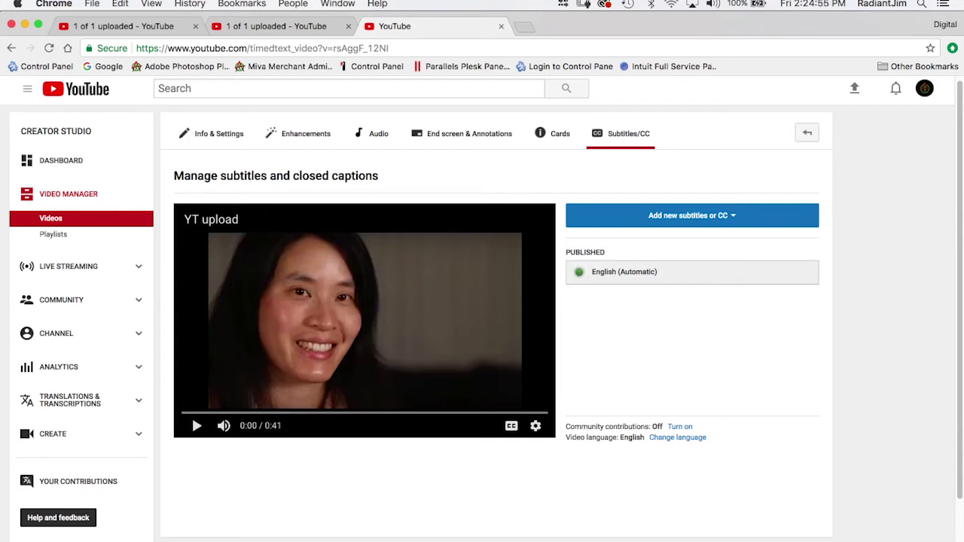
{"action": "left_click", "coordinate": [624, 272]}
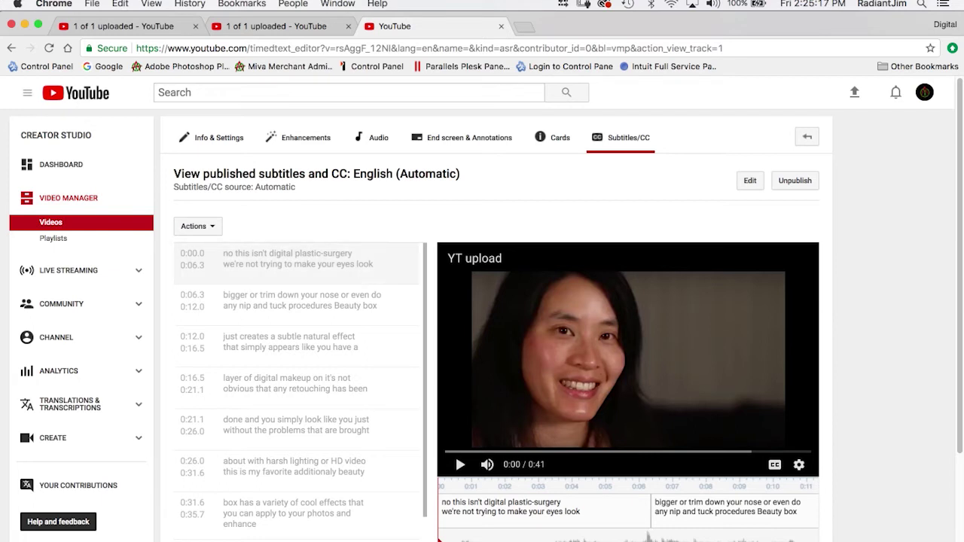
Step: Download the automatic captions in .vtt format, naming the file serena
{"action": "left_click", "coordinate": [198, 226]}
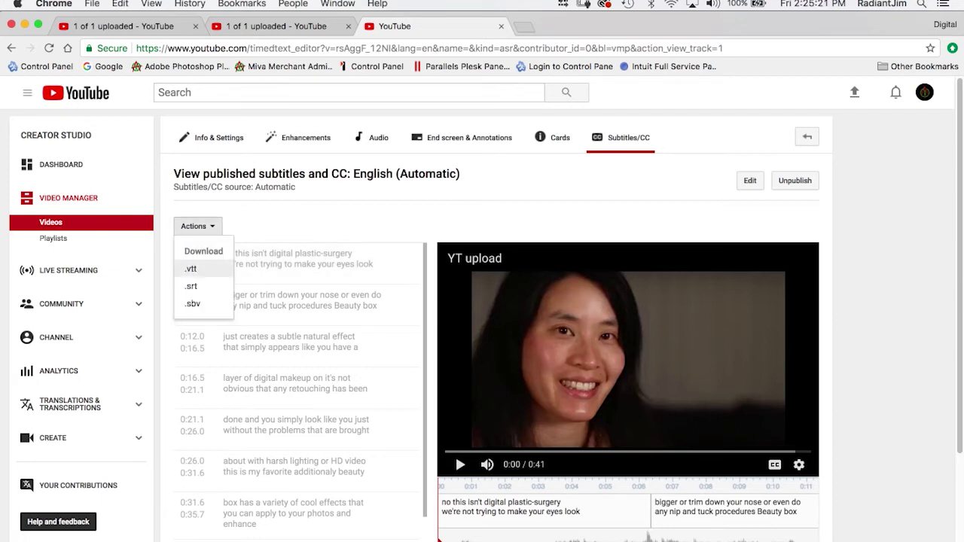
{"action": "left_click", "coordinate": [192, 269]}
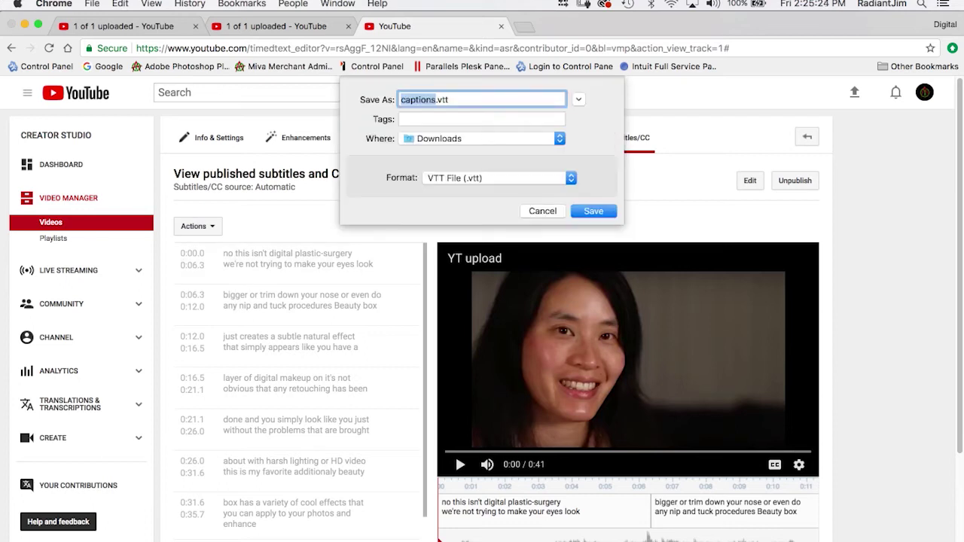
{"action": "type", "text": "seren"}
{"action": "type", "text": "a"}
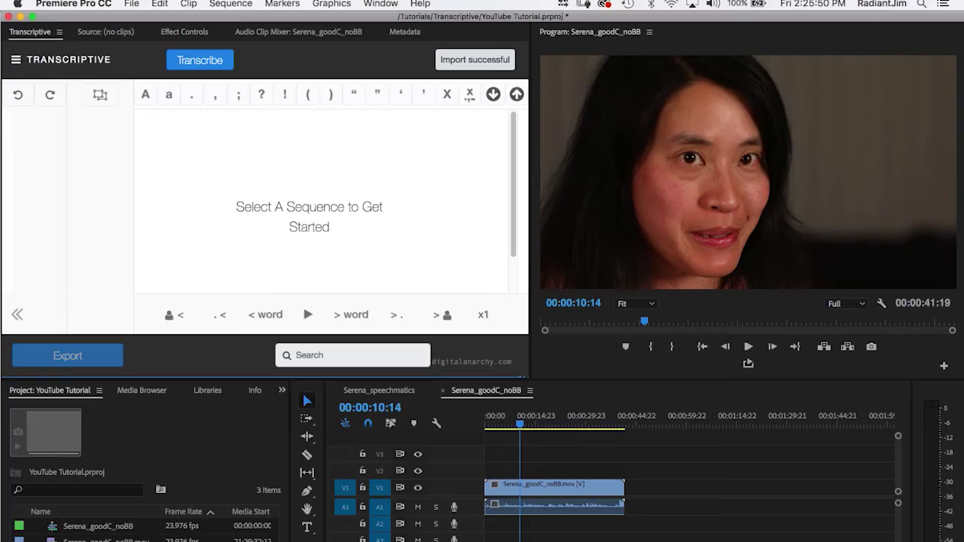
Step: Import serena.vtt from Downloads into Transcriptive using the VTT importer
{"action": "left_click", "coordinate": [16, 59]}
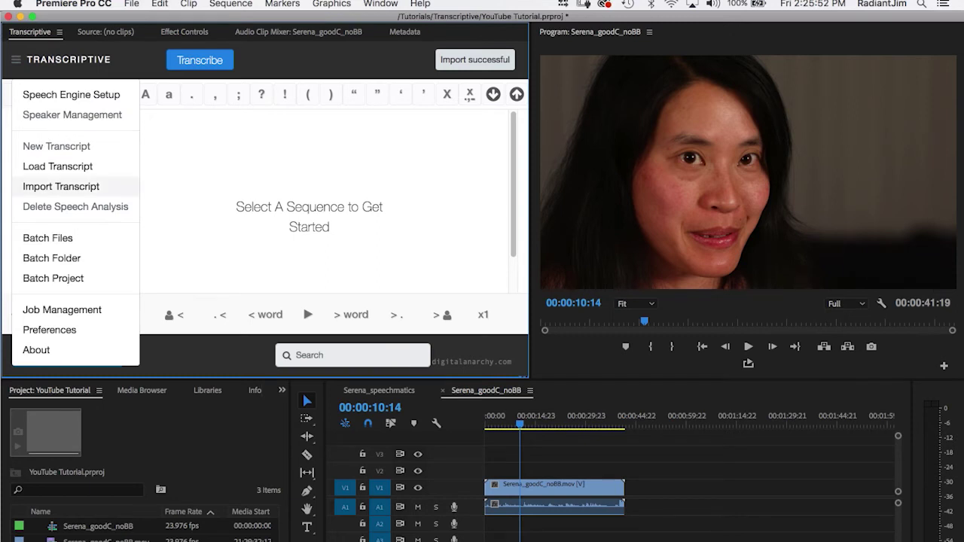
{"action": "left_click", "coordinate": [61, 186]}
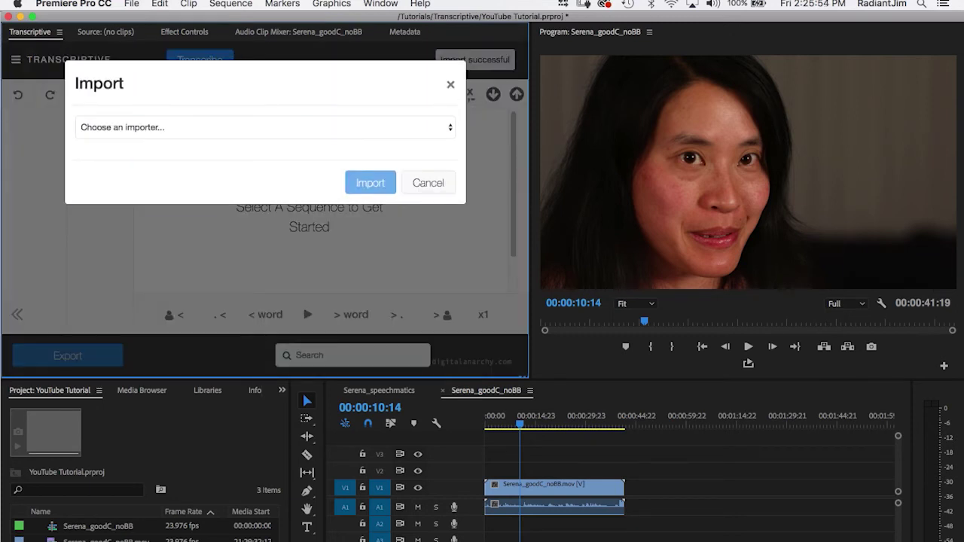
{"action": "left_click", "coordinate": [264, 126]}
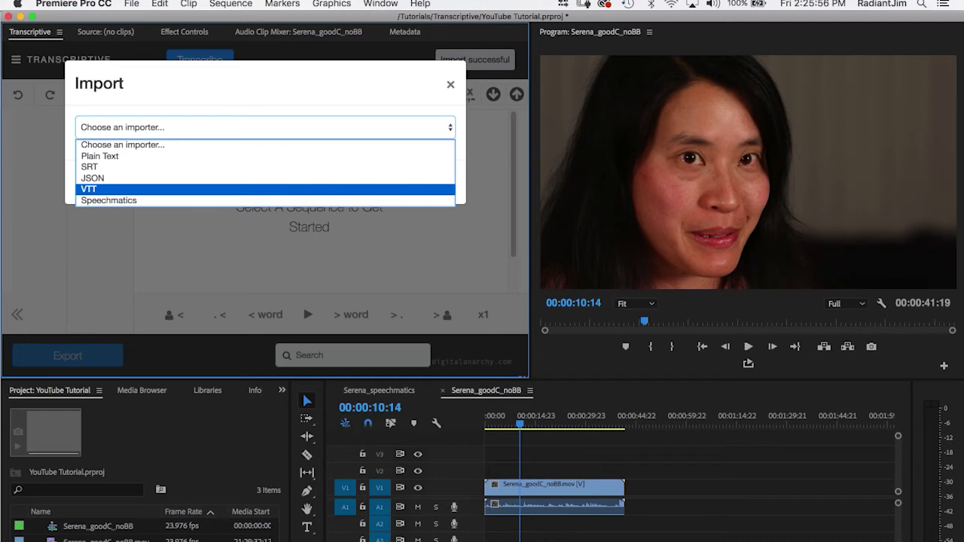
{"action": "key", "text": "Return"}
{"action": "left_click", "coordinate": [102, 190]}
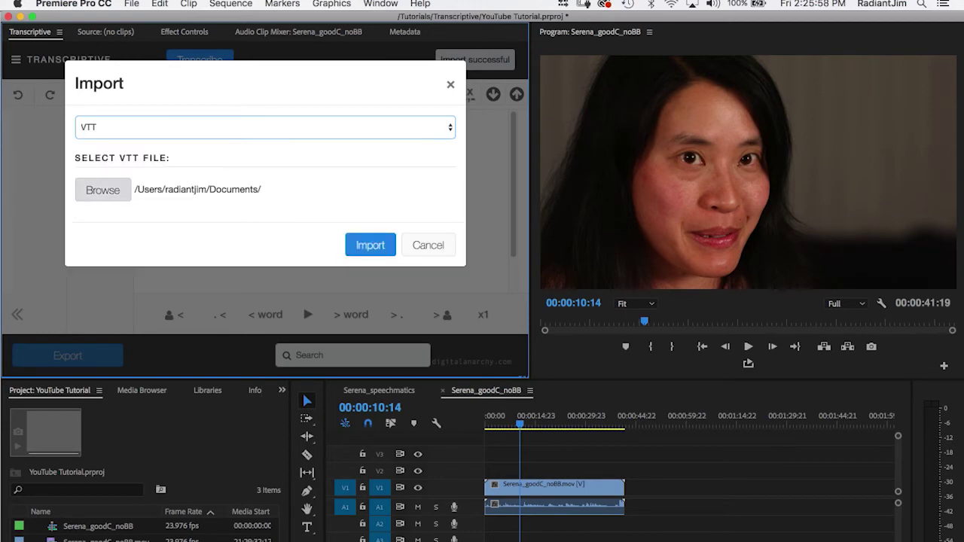
{"action": "left_click", "coordinate": [293, 229]}
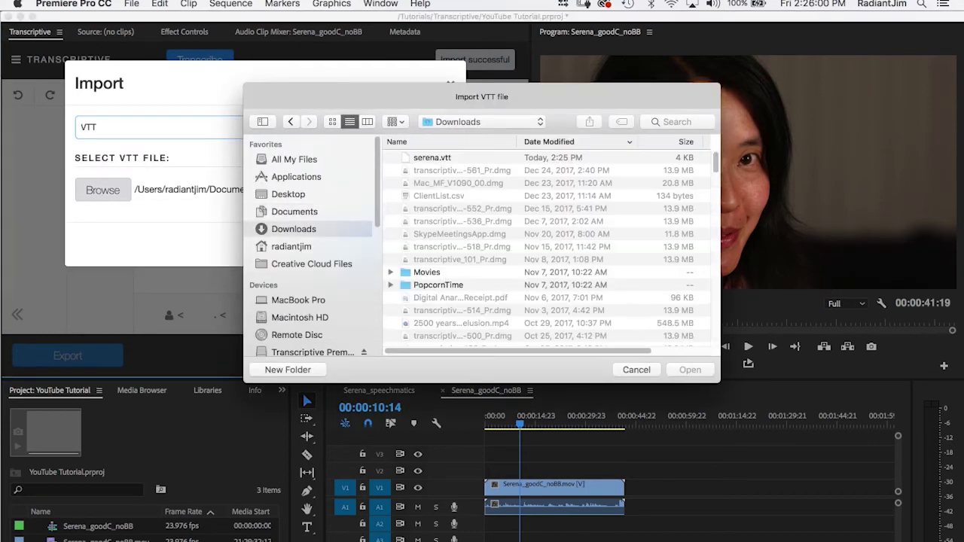
{"action": "key", "text": "Down"}
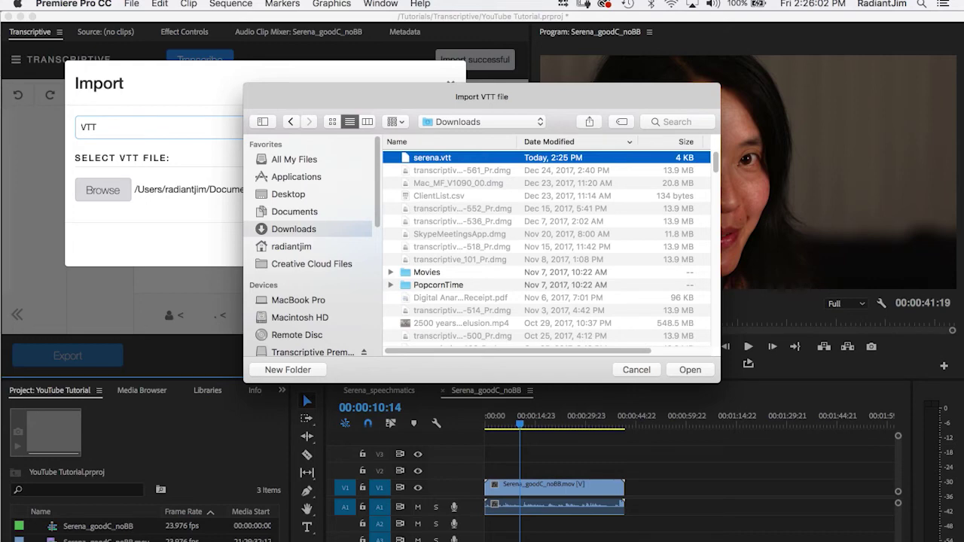
{"action": "key", "text": "Return"}
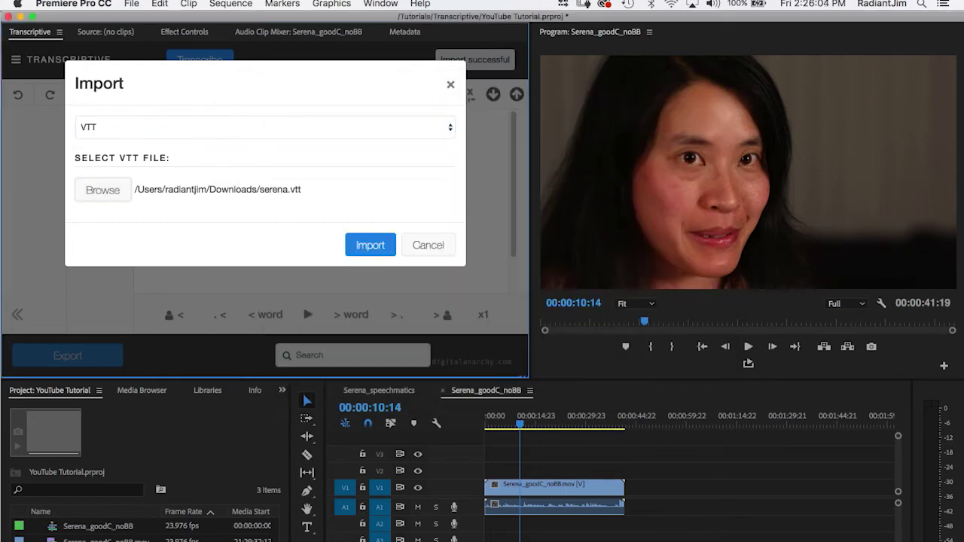
{"action": "key", "text": "Return"}
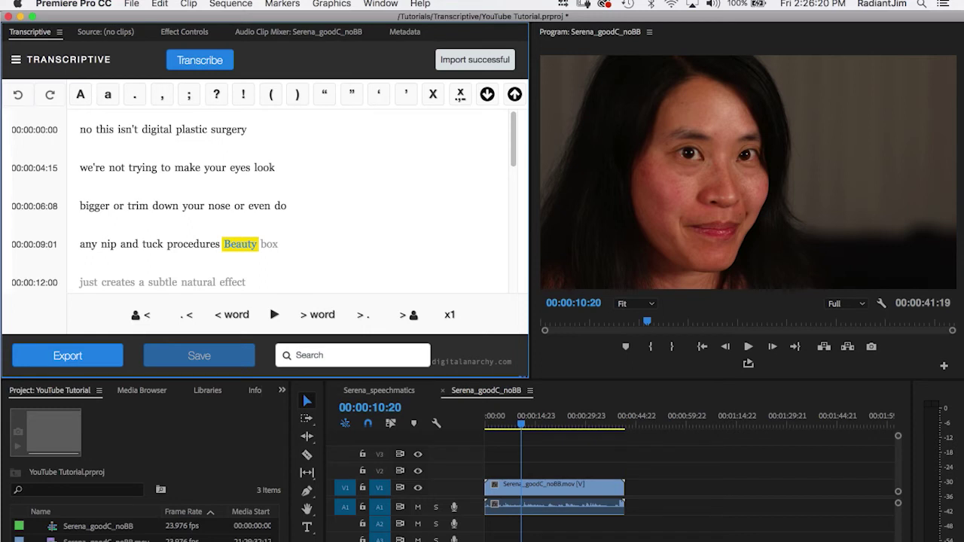
Step: Click 'trying' in the second transcript line to cue playback there
{"action": "left_click", "coordinate": [142, 167]}
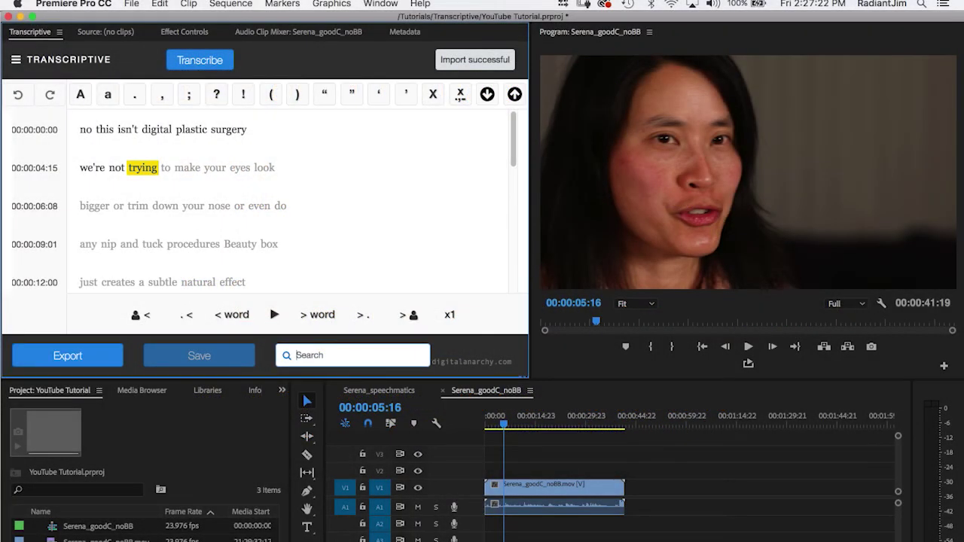
Step: Search 'beauty', delete 'we're' to join its line to the first, and save
{"action": "type", "text": "beauty"}
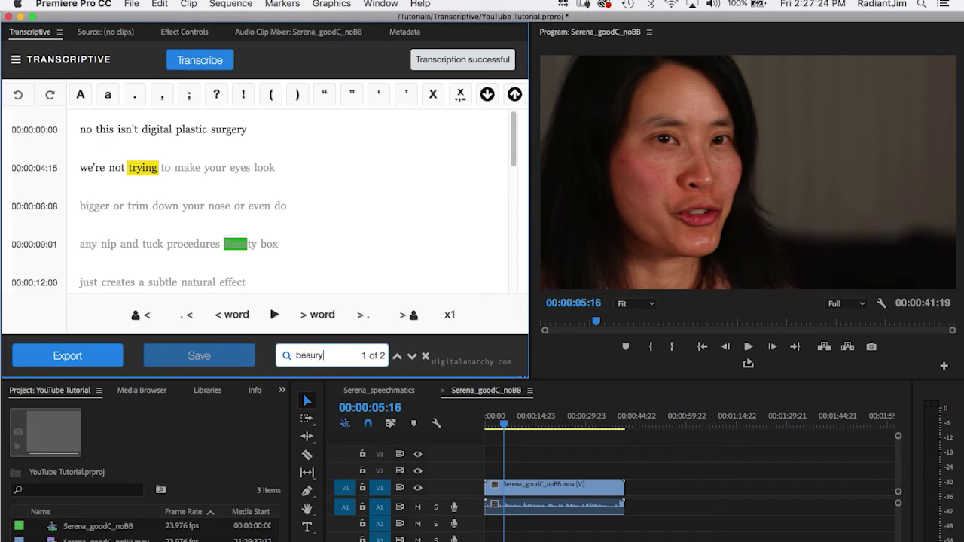
{"action": "left_click", "coordinate": [412, 355]}
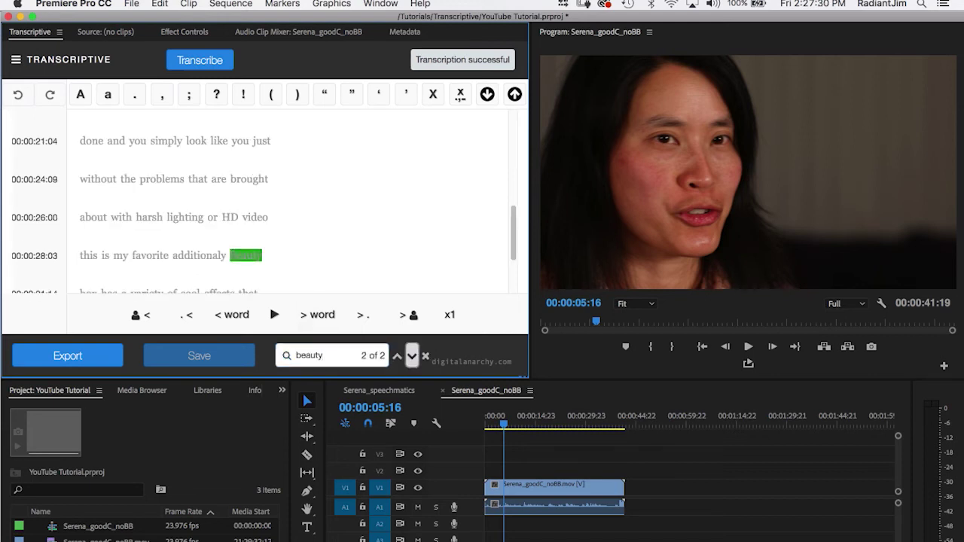
{"action": "left_click", "coordinate": [397, 356]}
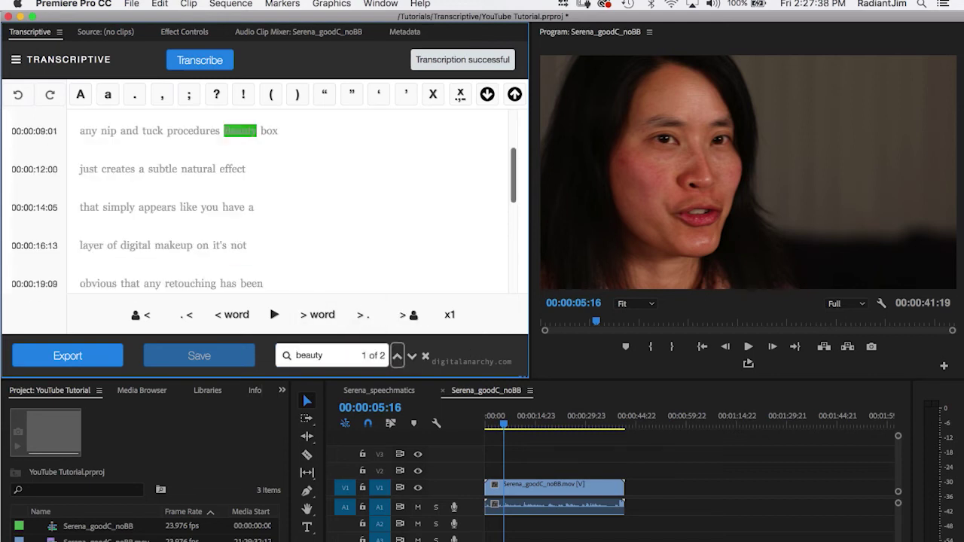
{"action": "scroll", "coordinate": [256, 204], "scroll_direction": "up", "scroll_amount": 3}
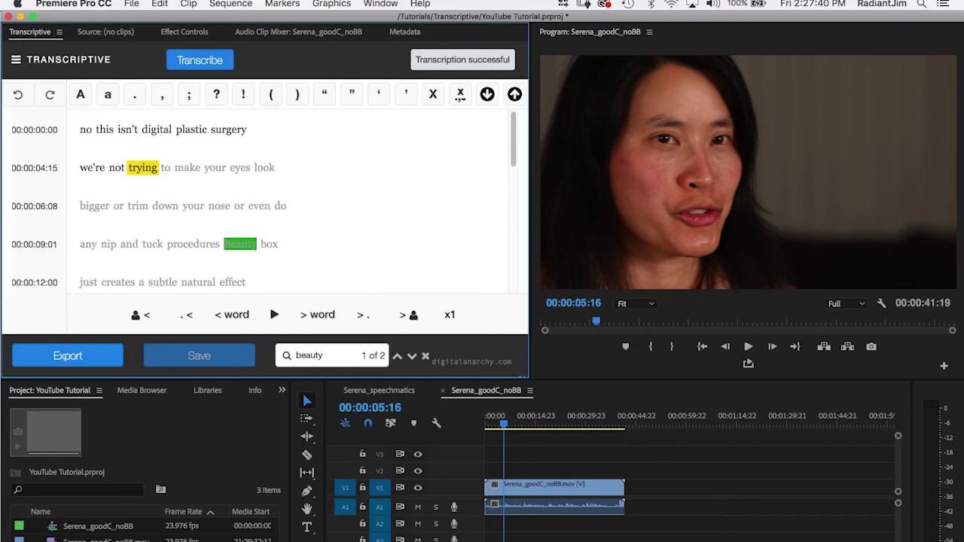
{"action": "key", "text": "BackSpace"}
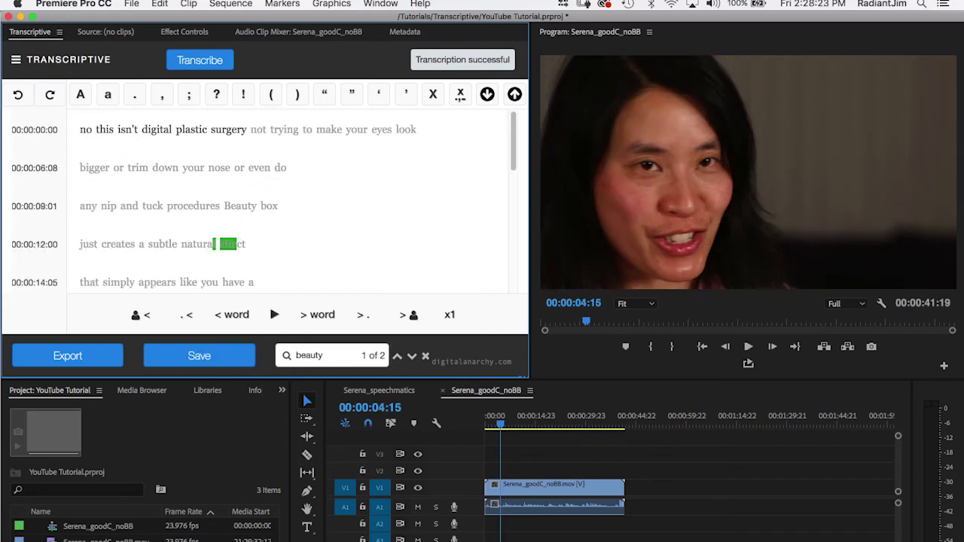
{"action": "key", "text": "Right"}
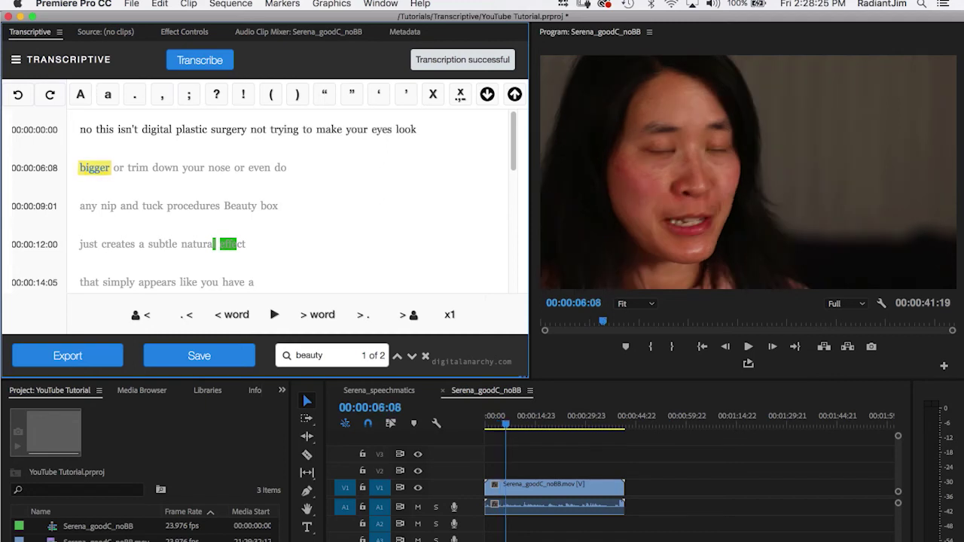
{"action": "key", "text": "ctrl+s"}
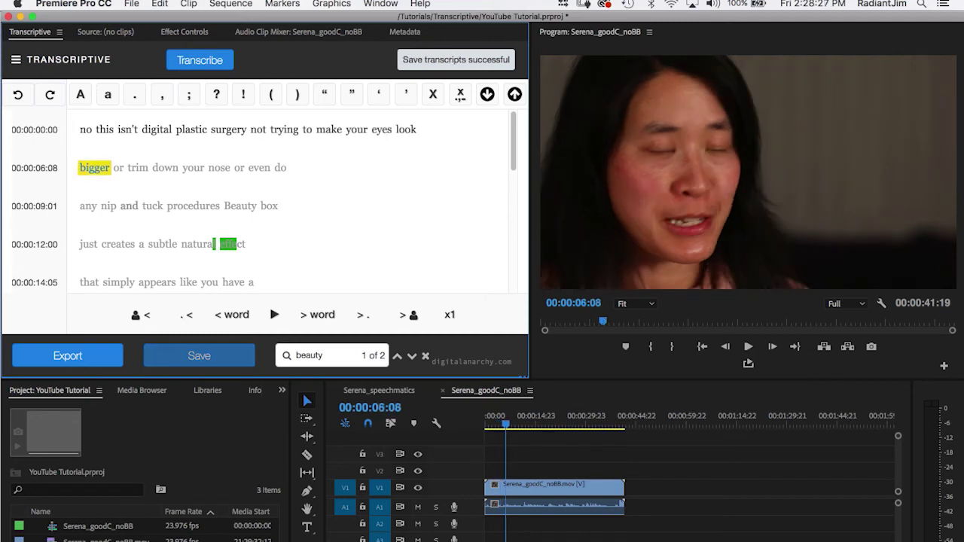
Step: Merge the 'bigger' line into the first, add a period after 'nose', save, and list export formats
{"action": "key", "text": "BackSpace"}
{"action": "key", "text": "Right"}
{"action": "key", "text": "Right"}
{"action": "key", "text": "Right"}
{"action": "type", "text": "."}
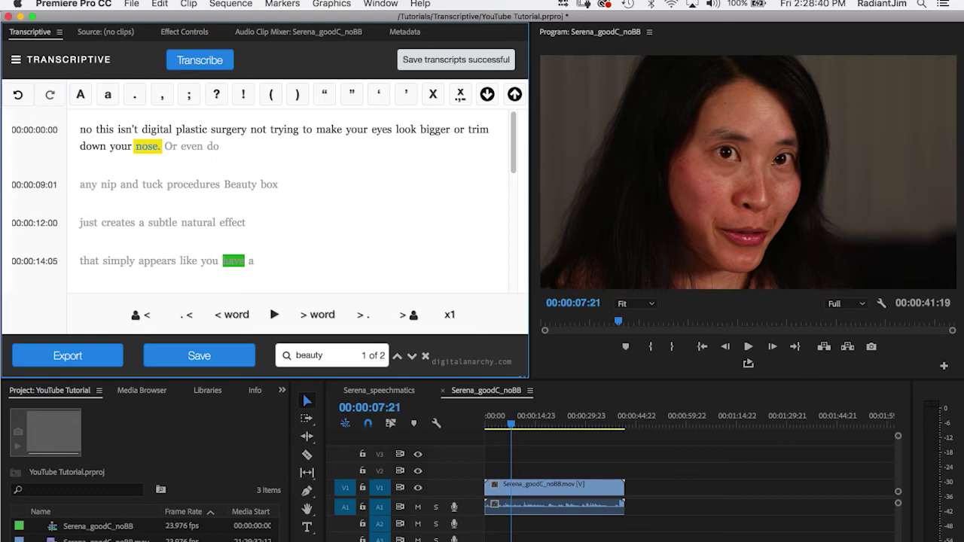
{"action": "left_click", "coordinate": [199, 355]}
{"action": "left_click", "coordinate": [67, 355]}
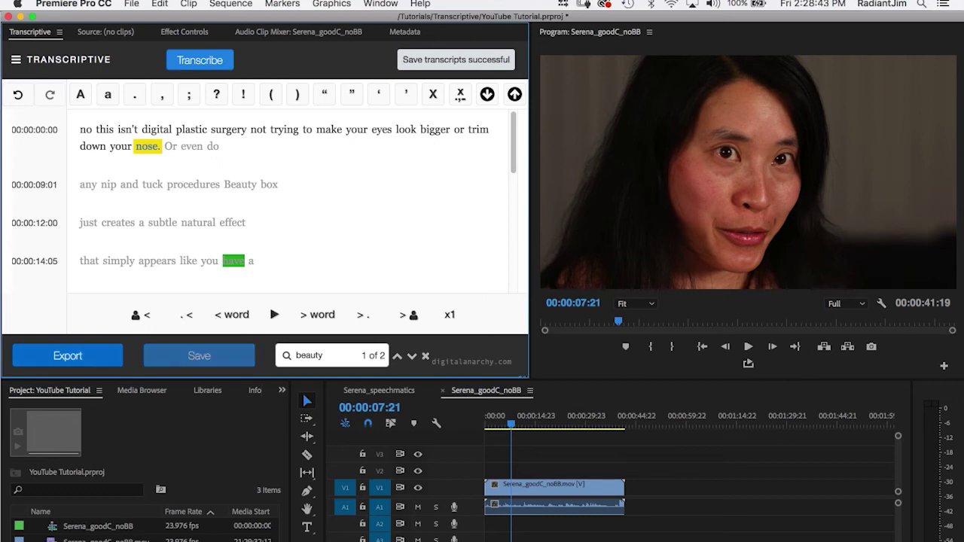
{"action": "left_click", "coordinate": [265, 127]}
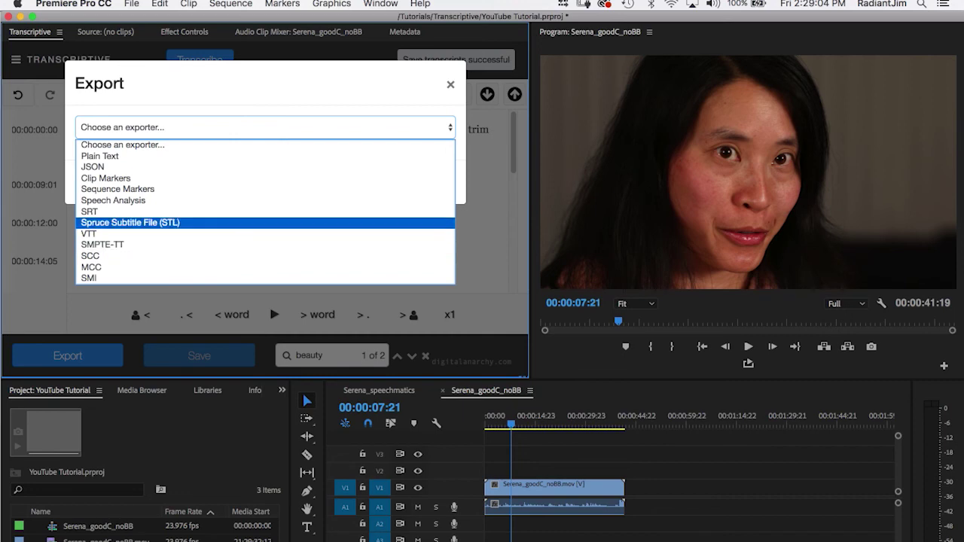
Step: Dismiss the export format list and the Export dialog without exporting
{"action": "key", "text": "Escape"}
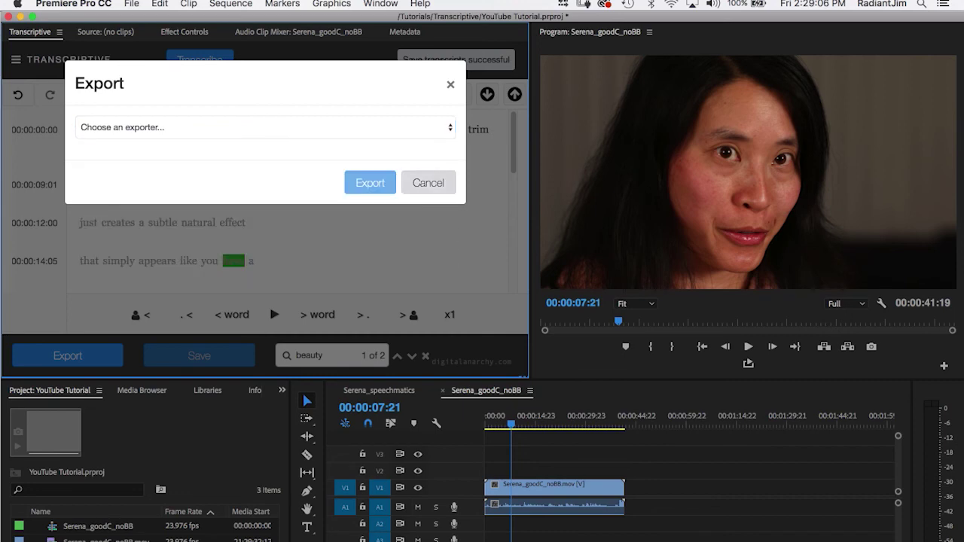
{"action": "key", "text": "Escape"}
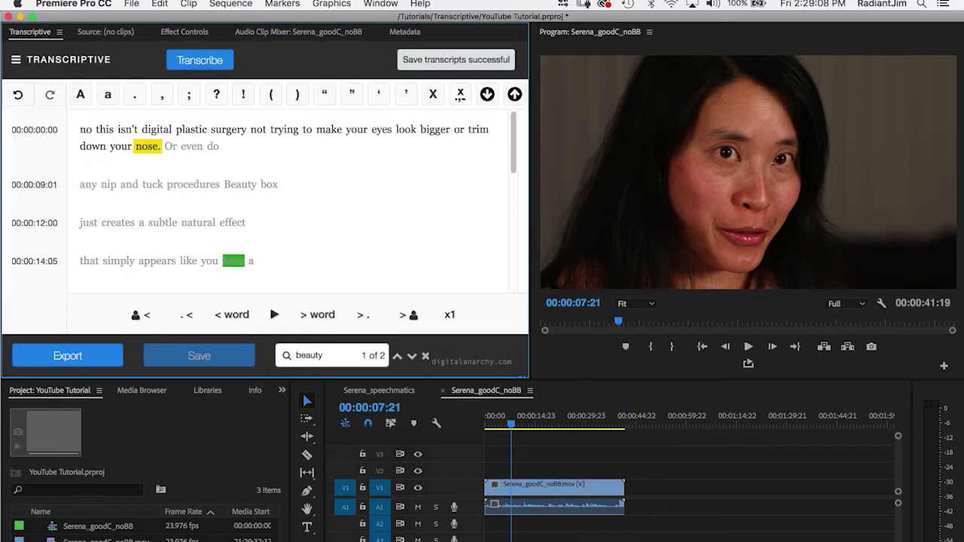